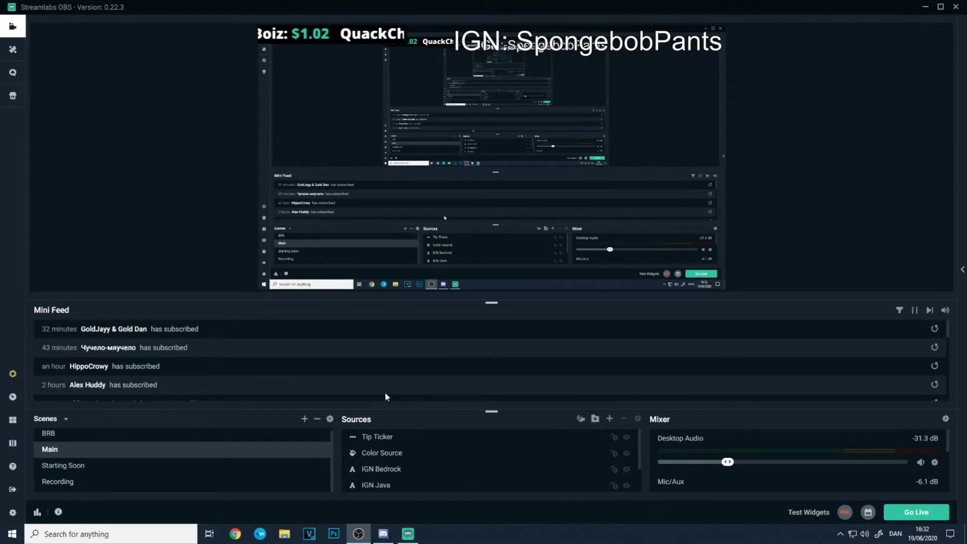
# Create a new scene named Cheeseballs
pyautogui.click(304, 419)
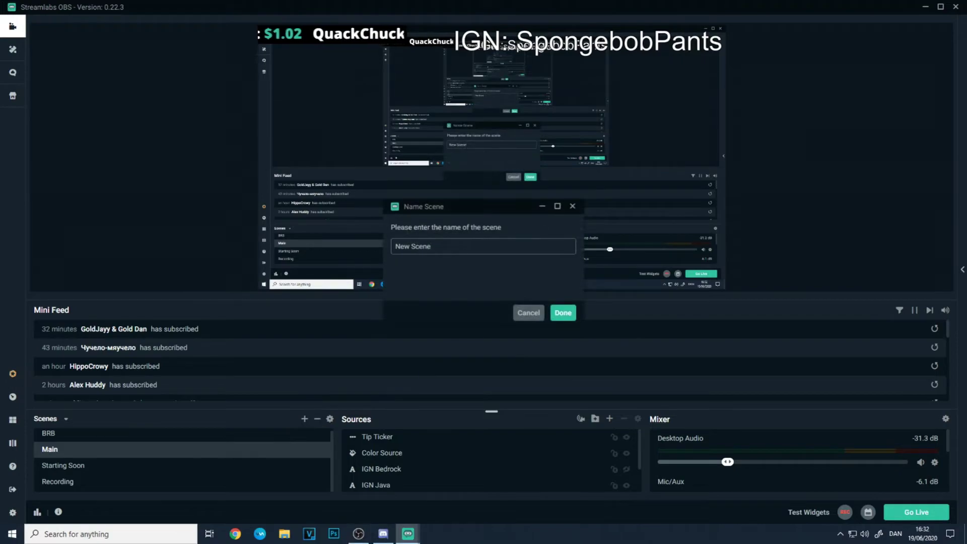
pyautogui.write('Cheeseballs')
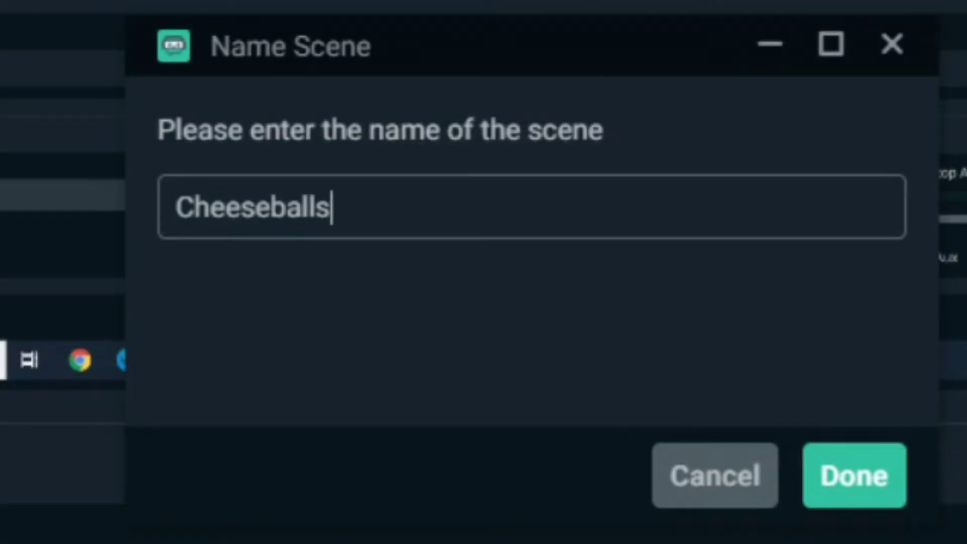
pyautogui.press('Return')
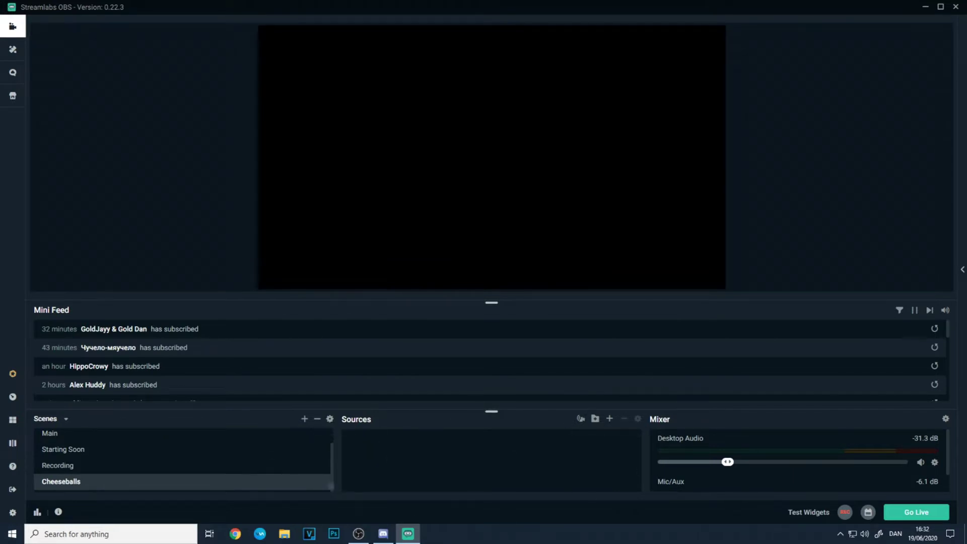
# Add the existing Display Capture source to the Cheeseballs scene
pyautogui.click(613, 419)
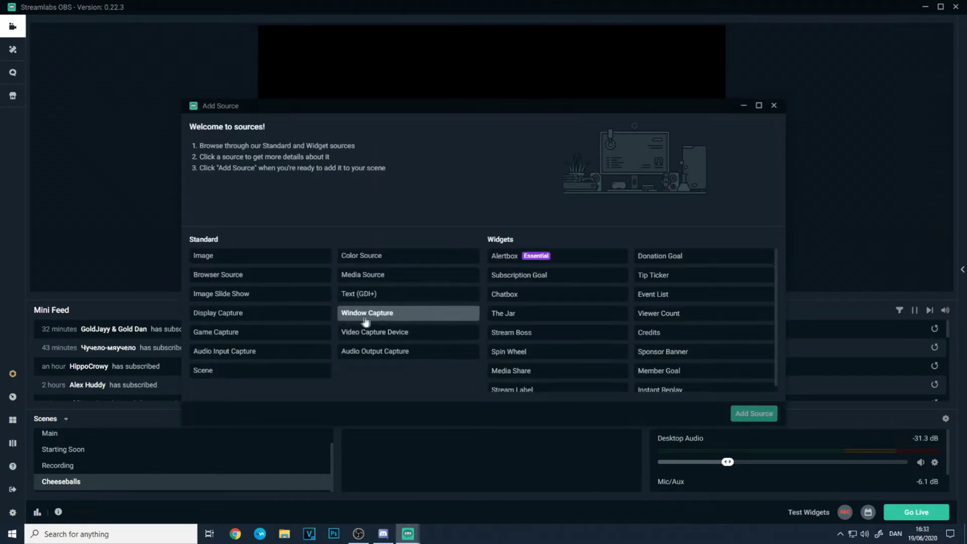
pyautogui.click(262, 313)
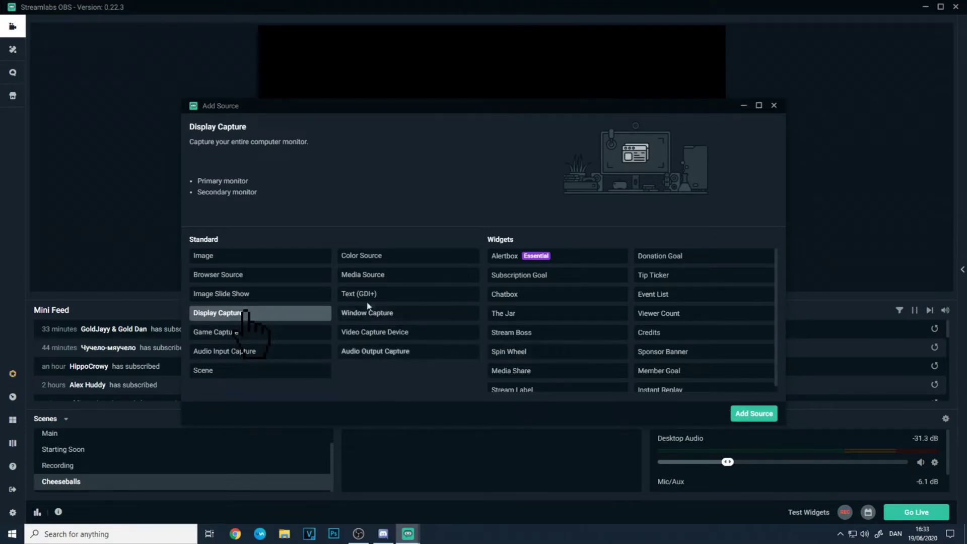
pyautogui.click(767, 419)
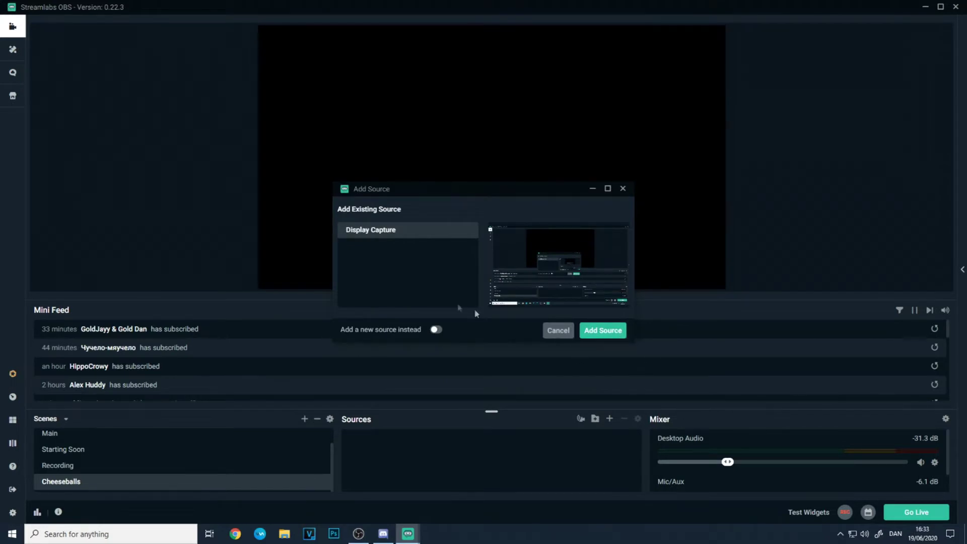
pyautogui.click(585, 331)
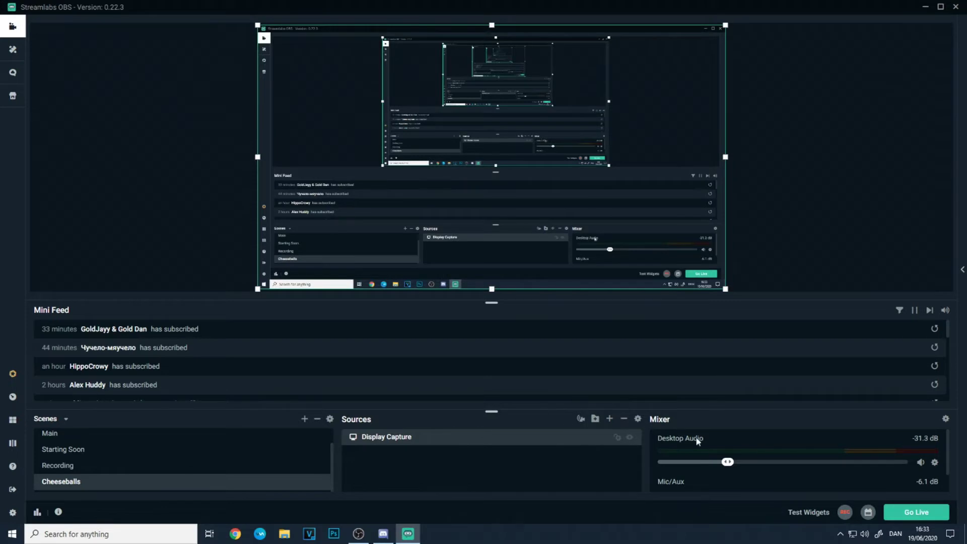
# Rename the Display Capture source as Poop
pyautogui.rightClick(408, 439)
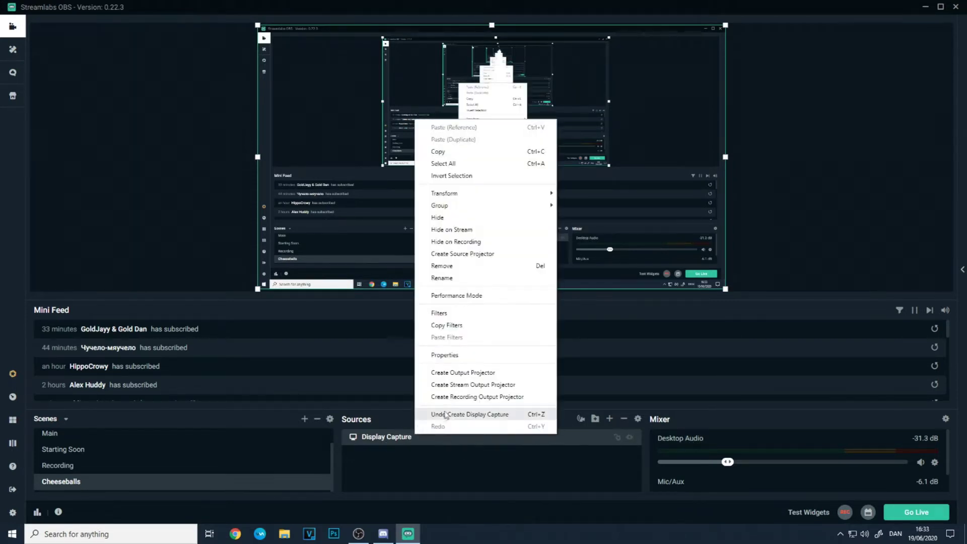
pyautogui.click(441, 278)
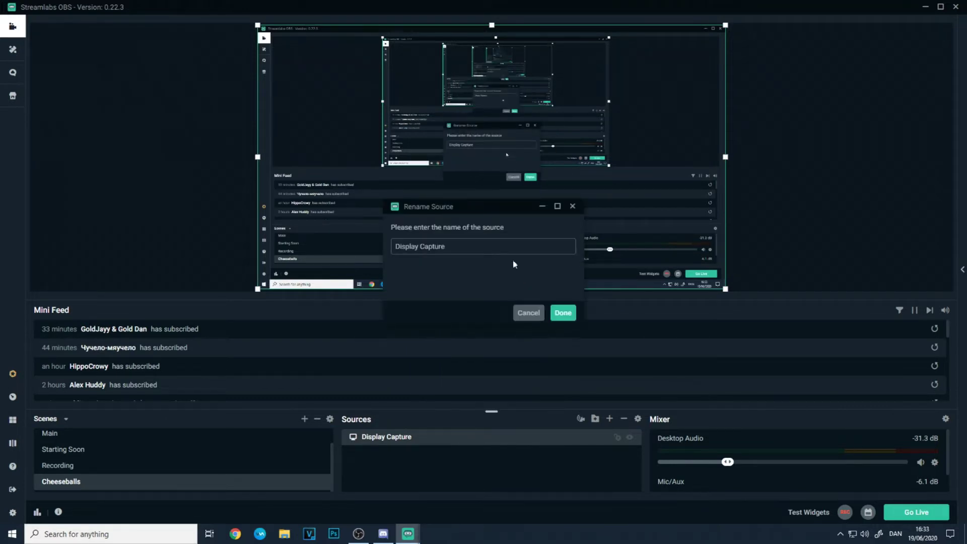
pyautogui.write('Poop')
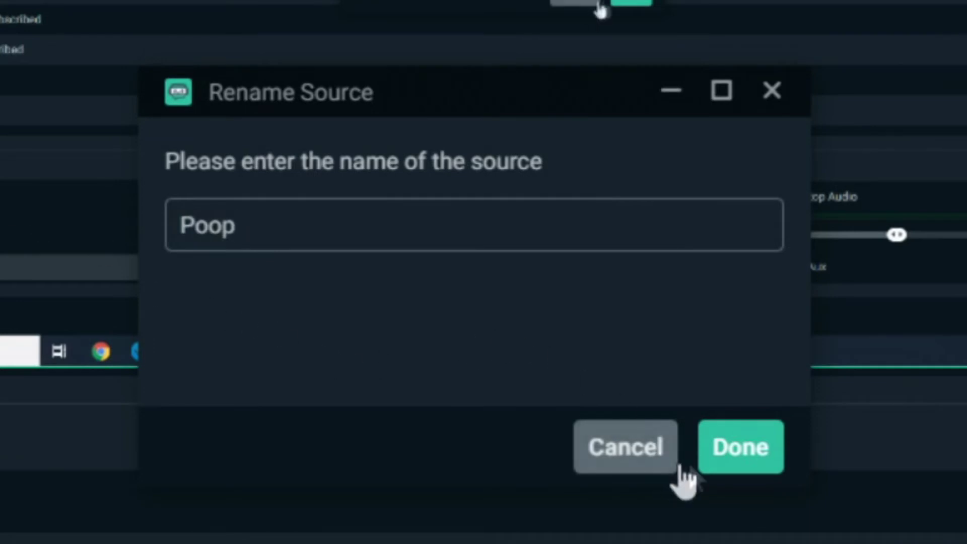
pyautogui.click(740, 447)
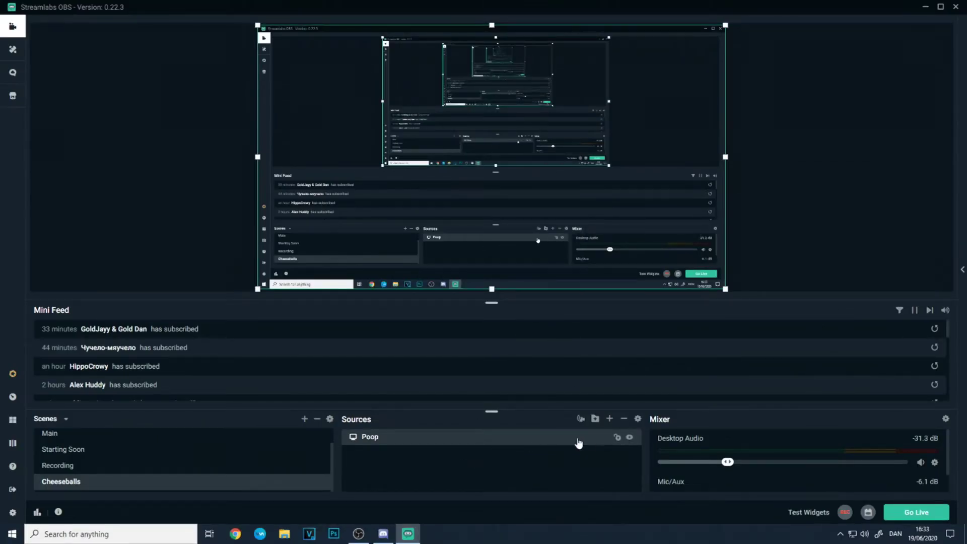
# Add the existing Alert Box source to the scene and place it in the lower-right corner of the canvas
pyautogui.click(610, 419)
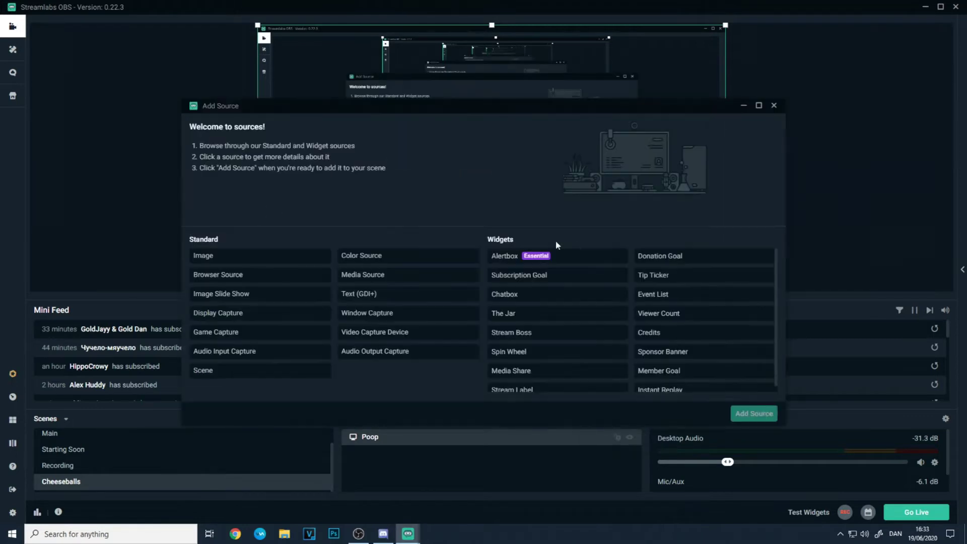
pyautogui.click(603, 256)
pyautogui.click(746, 412)
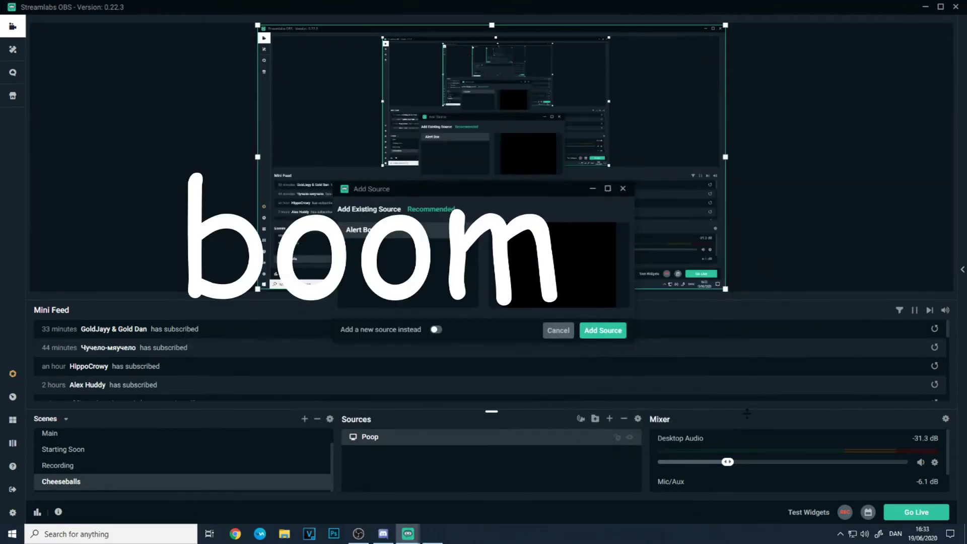
pyautogui.click(617, 331)
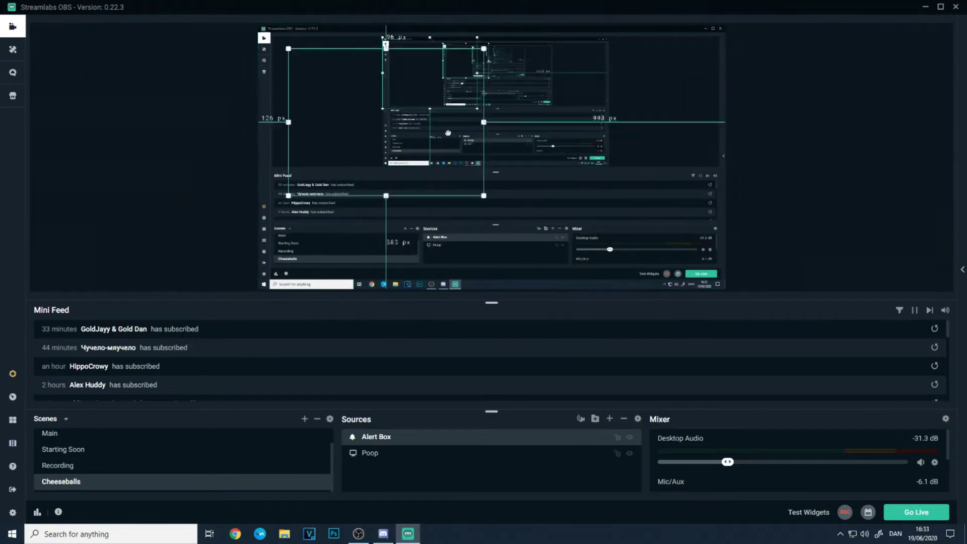
pyautogui.moveTo(653, 202); pyautogui.dragTo(657, 209)
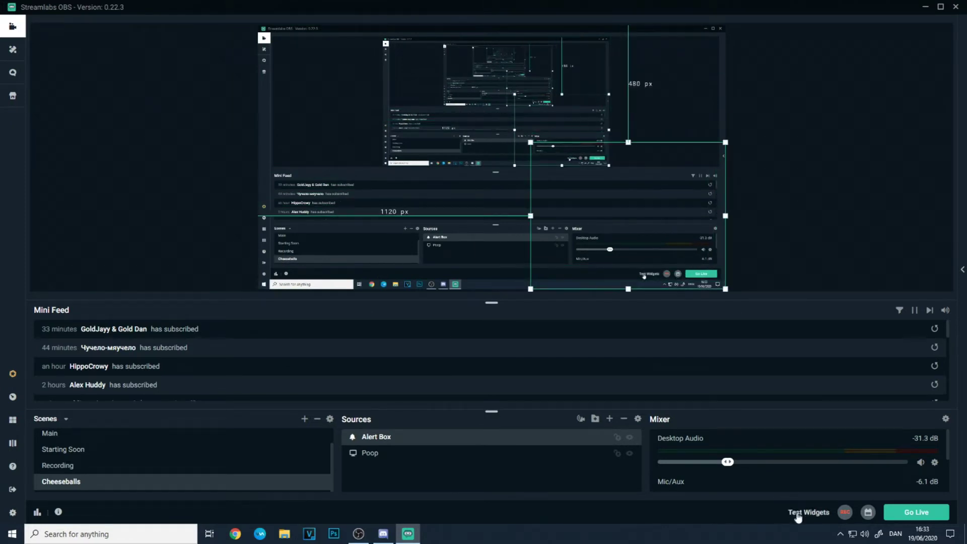
# Test the Subscriber, Membership, Donation and Super Chat alerts in the alert box
pyautogui.moveTo(807, 512)
pyautogui.click(619, 513)
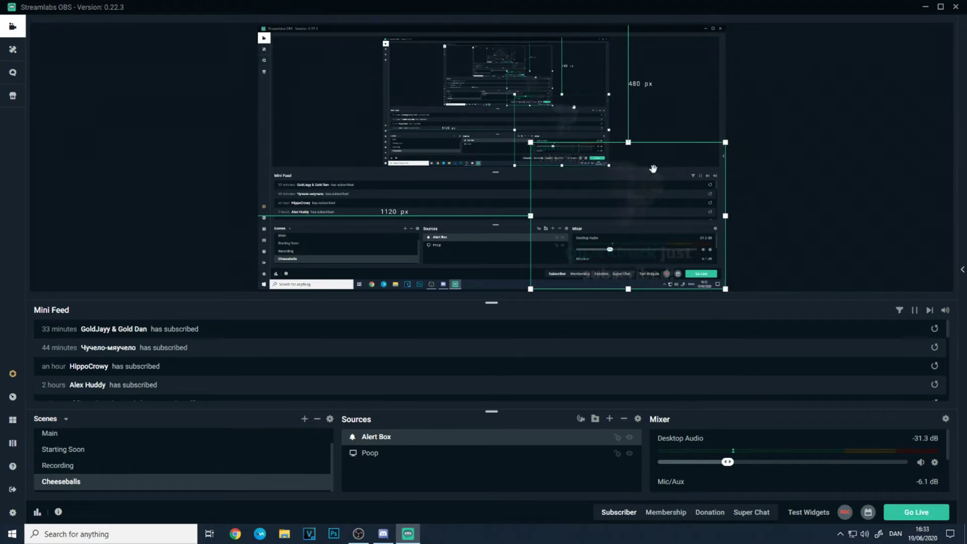
pyautogui.click(665, 512)
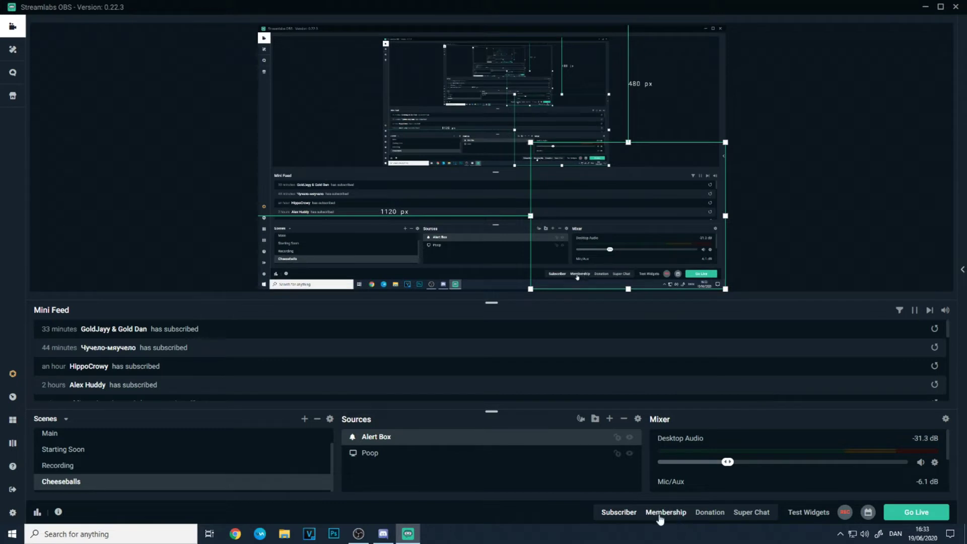
pyautogui.click(710, 512)
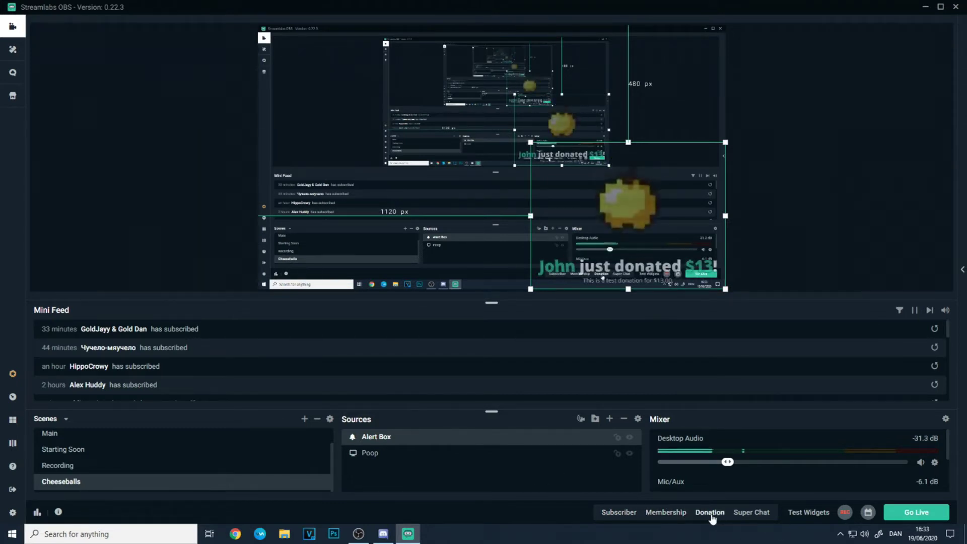
pyautogui.click(752, 512)
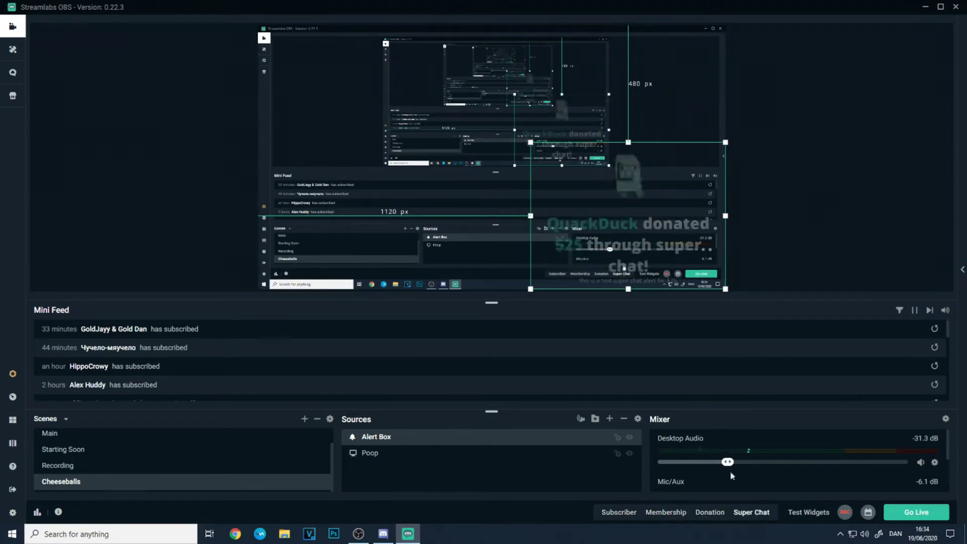
# Add a Chatbox widget as a source to the Cheeseballs scene
pyautogui.click(609, 418)
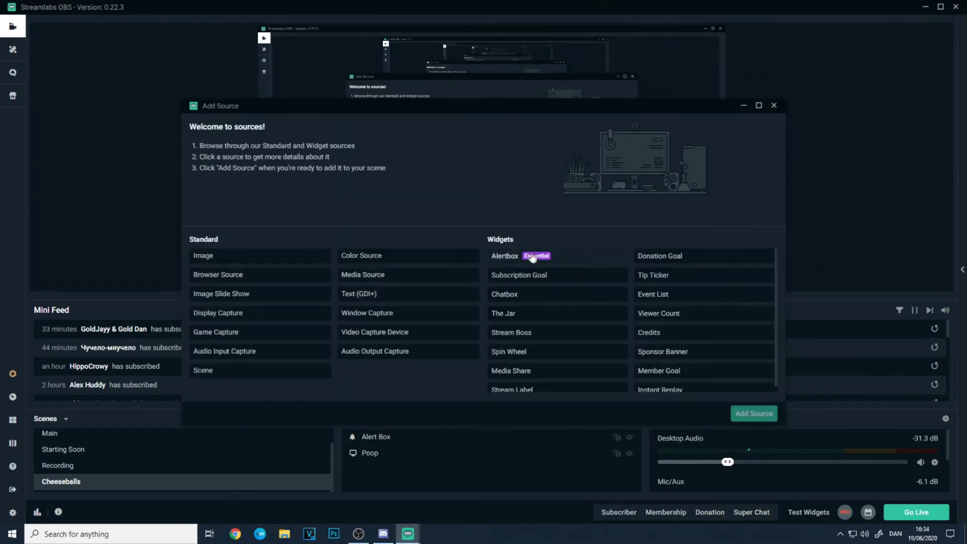
pyautogui.scroll(-1, 503, 316)
pyautogui.click(546, 290)
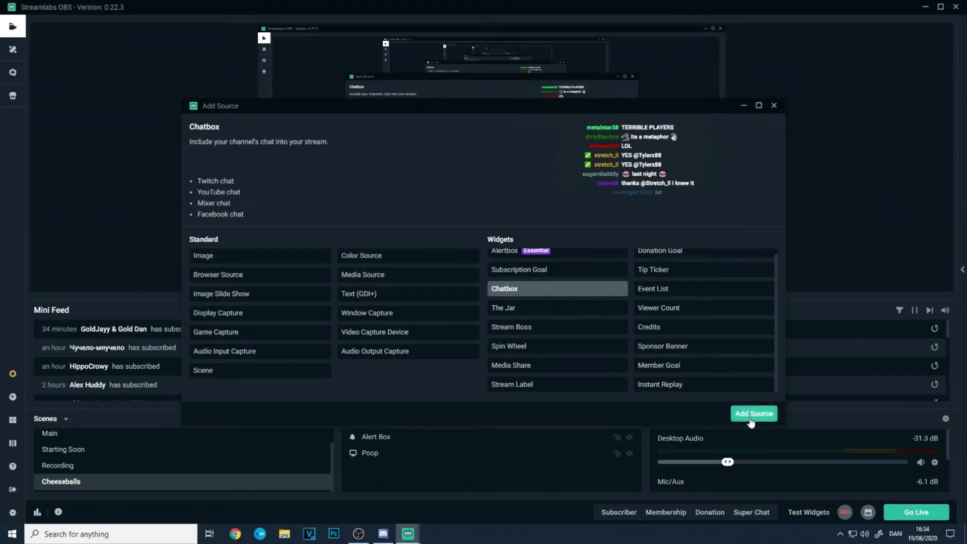
pyautogui.click(752, 412)
pyautogui.click(596, 332)
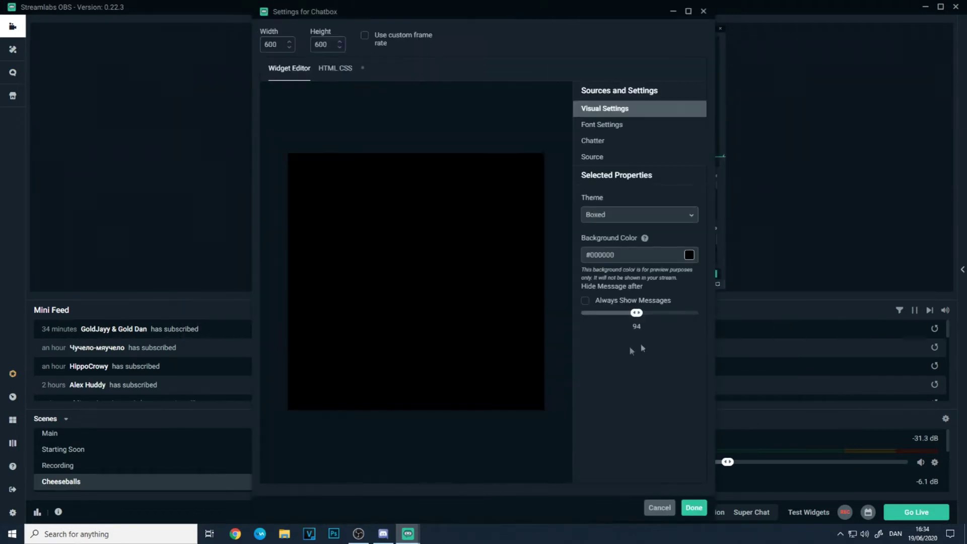
# Set the chatbox font size to 29 and text color to #FFFFFF, and place it in the lower-left corner of the canvas
pyautogui.click(609, 124)
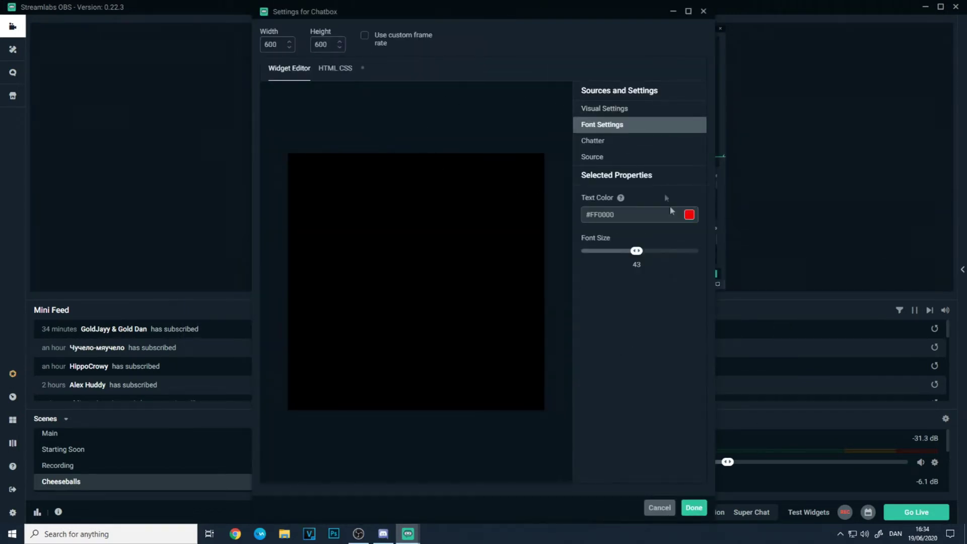
pyautogui.moveTo(640, 271); pyautogui.dragTo(612, 254)
pyautogui.click(689, 216)
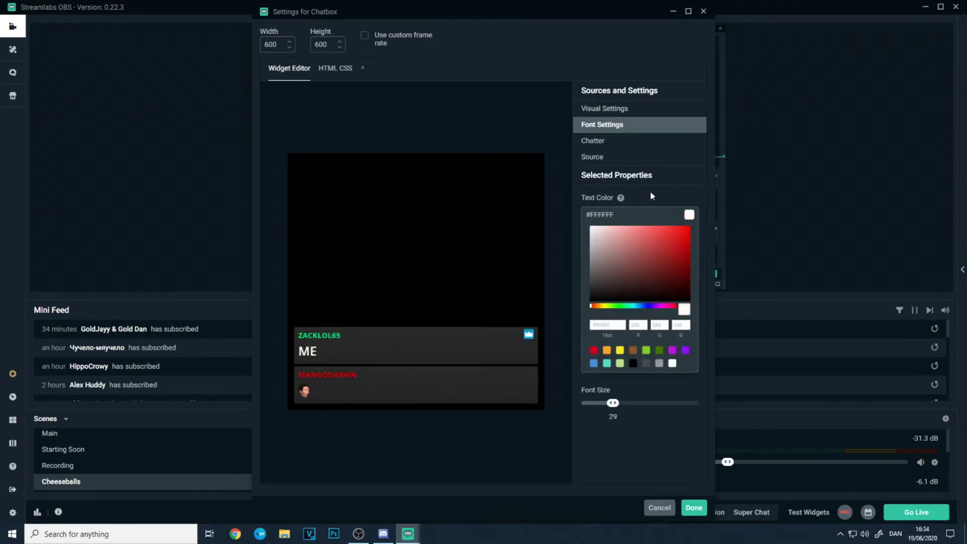
pyautogui.click(693, 508)
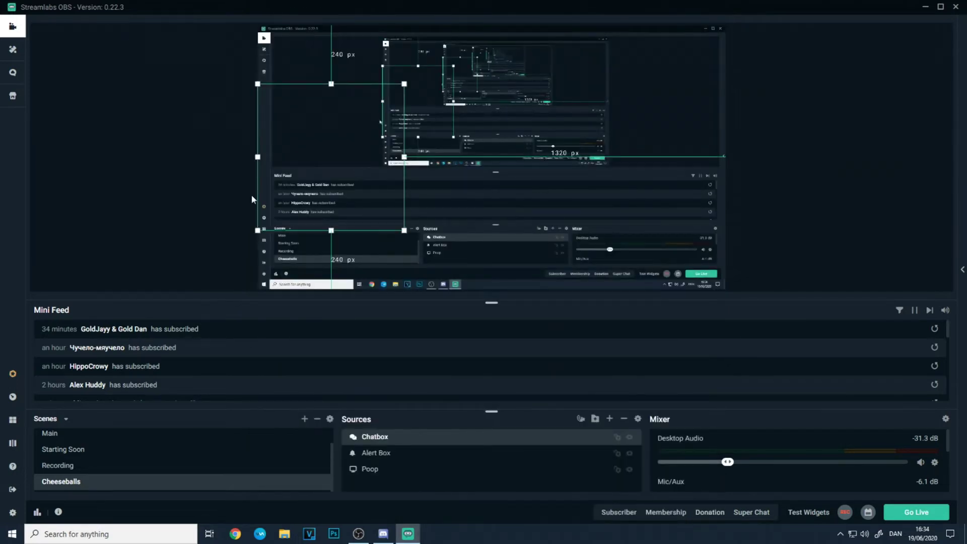
pyautogui.moveTo(266, 232); pyautogui.dragTo(329, 234)
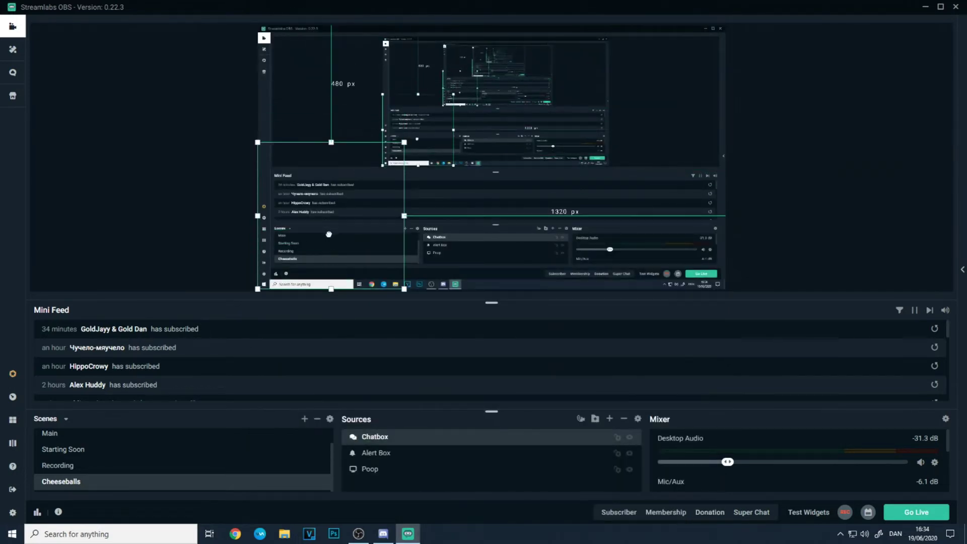
# Review the chatbox's visual, font, chatter and source settings
pyautogui.doubleClick(559, 437)
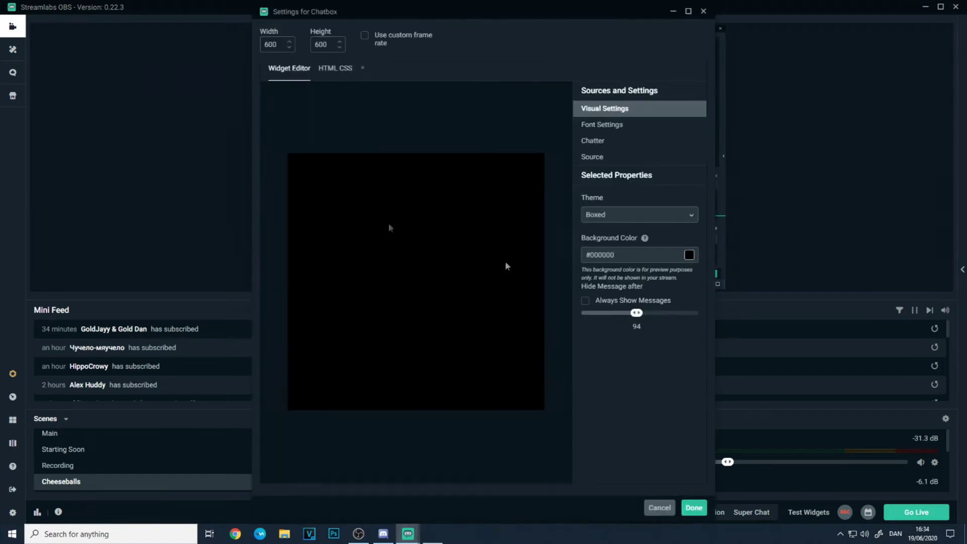
pyautogui.click(610, 126)
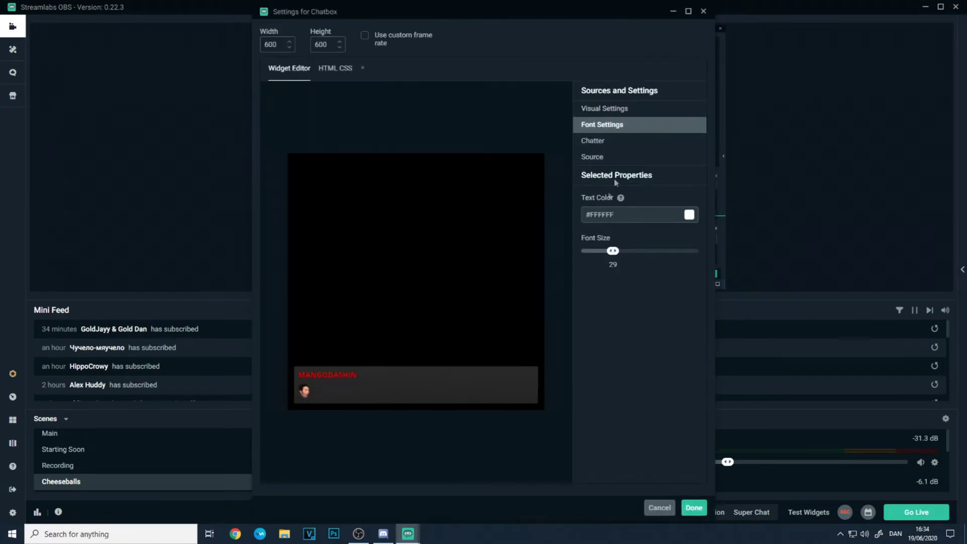
pyautogui.click(629, 141)
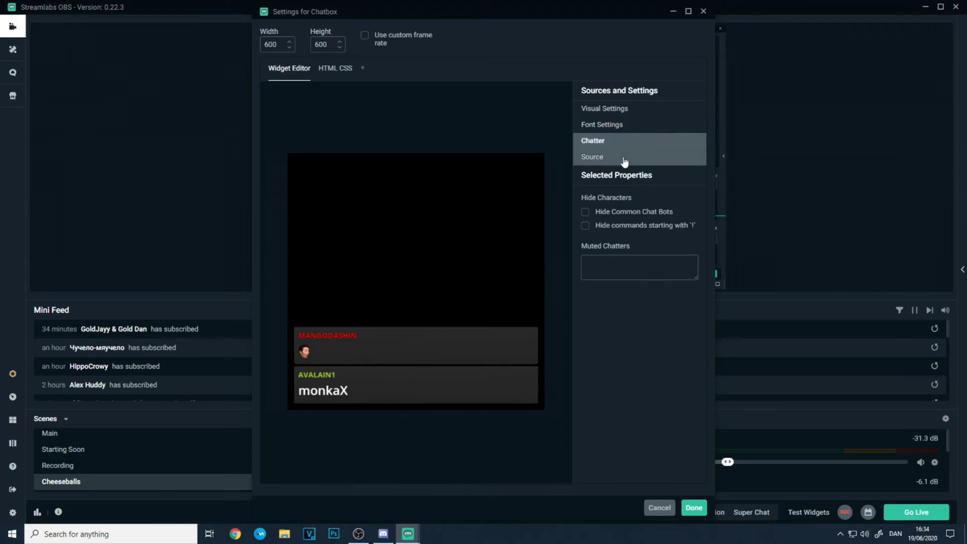
pyautogui.click(625, 159)
pyautogui.click(652, 141)
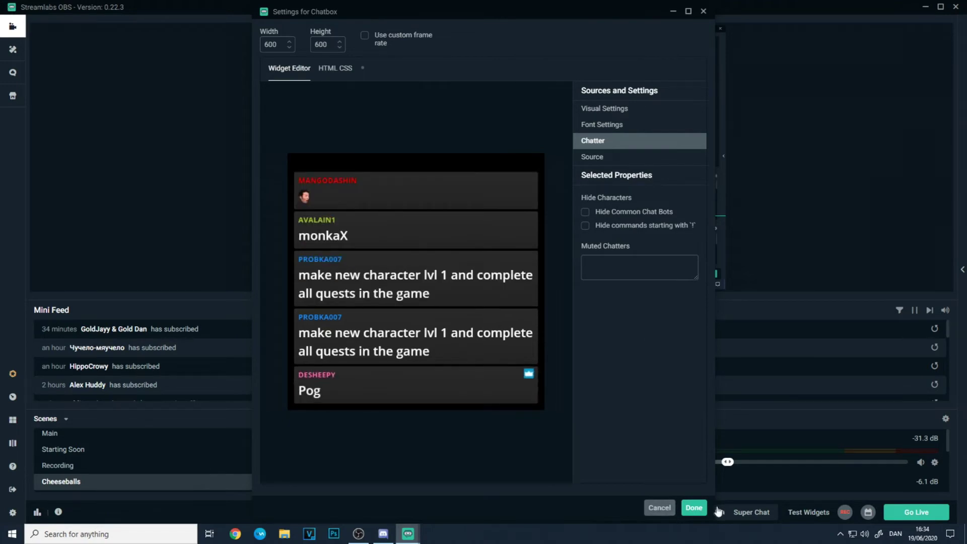
pyautogui.click(694, 507)
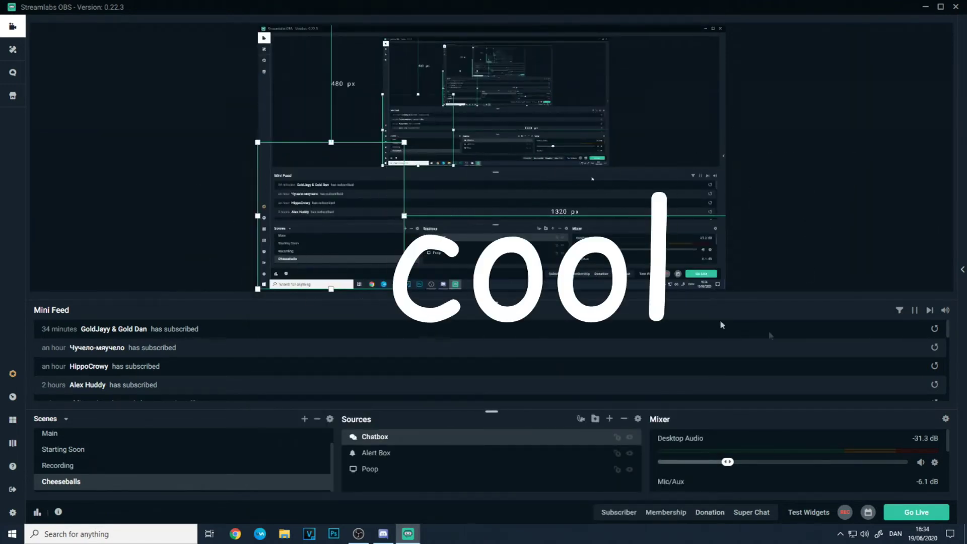
# Add a Donation Goal widget as a new source, keeping the name Donation Goal
pyautogui.click(609, 419)
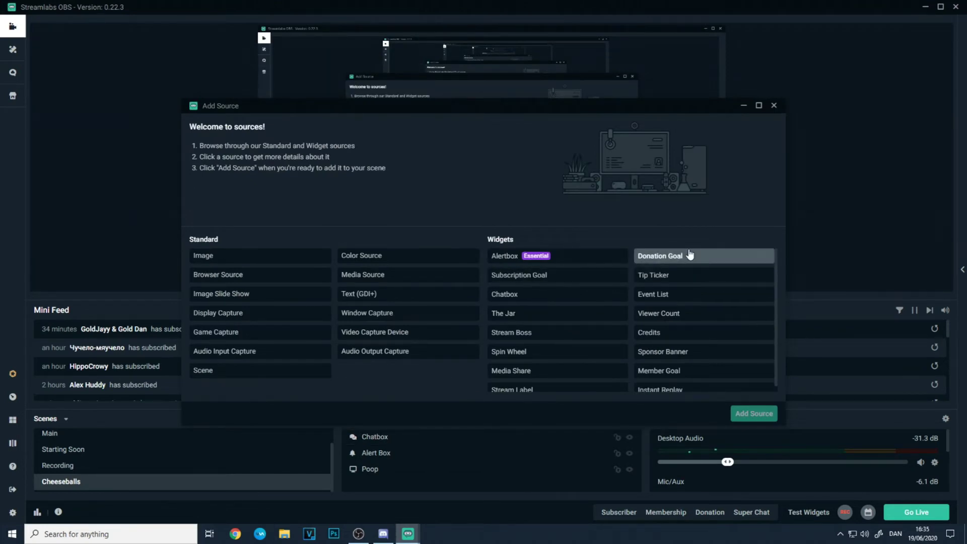
pyautogui.click(689, 255)
pyautogui.click(754, 413)
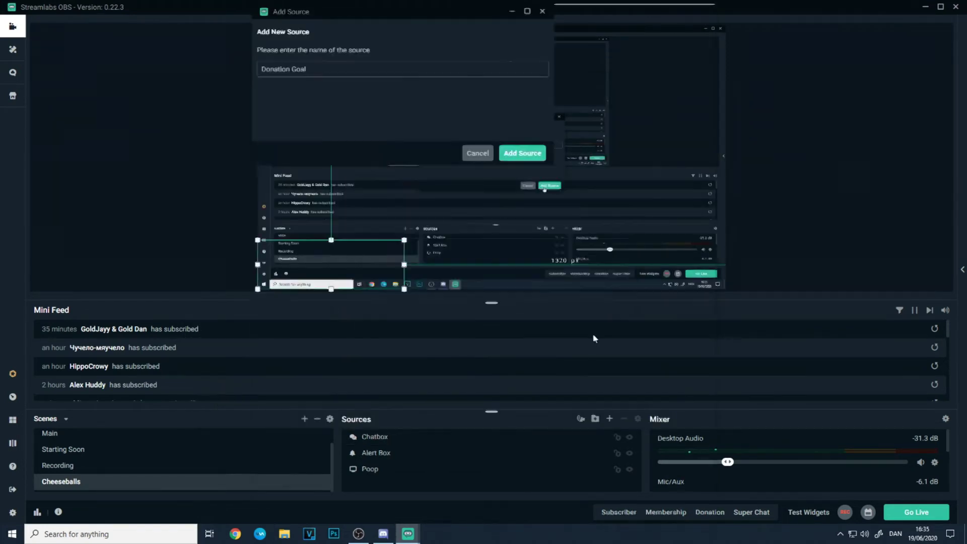
pyautogui.press('Return')
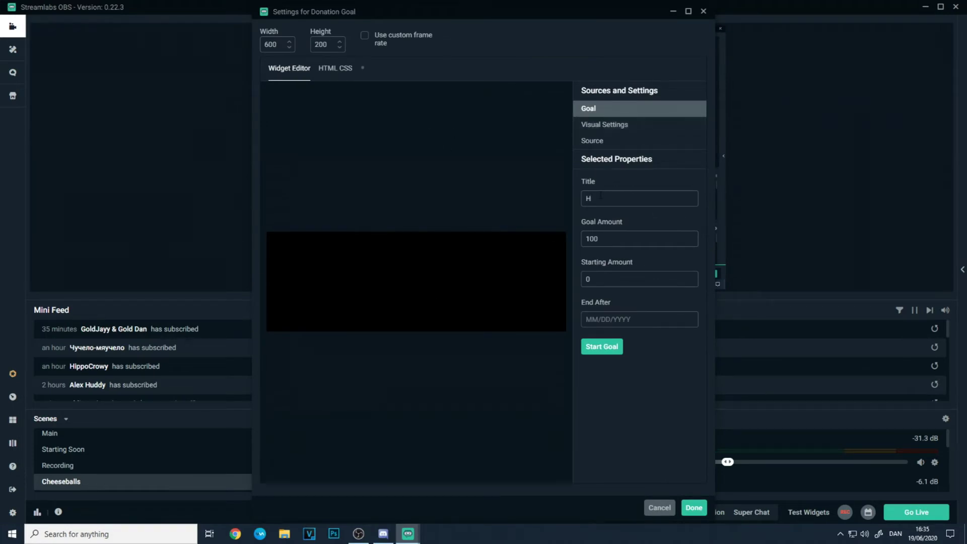
# Title the donation goal Poop, with a goal amount of 1000000 and a starting amount of 15
pyautogui.write('Poop')
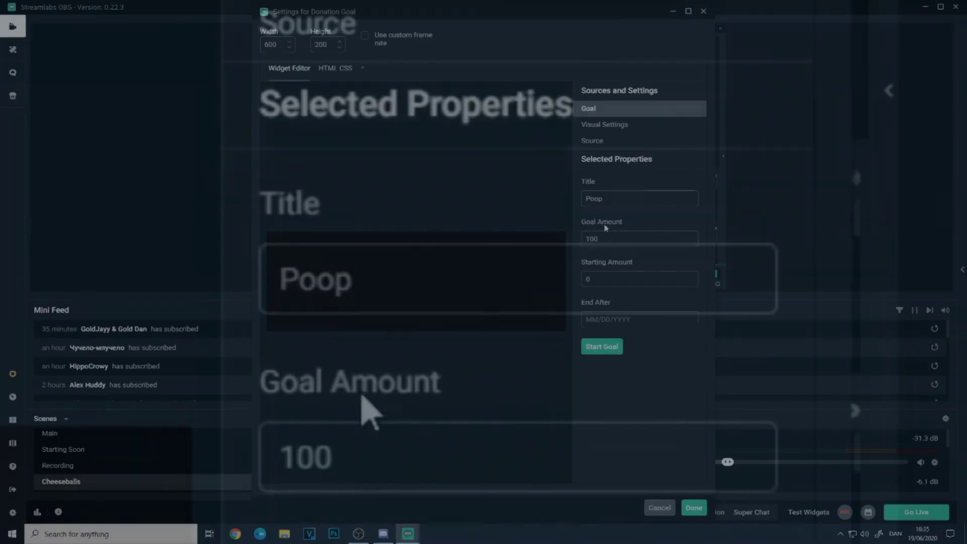
pyautogui.click(602, 237)
pyautogui.write('0000')
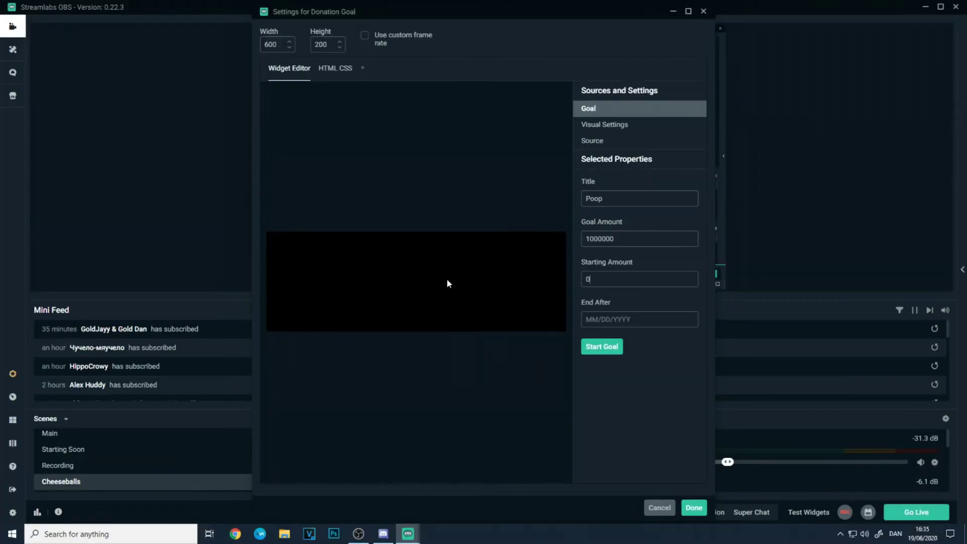
pyautogui.press('BackSpace')
pyautogui.write('15')
# Set the donation goal's end date to 10/01/2020, start the goal and close its settings
pyautogui.click(653, 323)
pyautogui.write('69/2932')
pyautogui.hotkey('ctrl', 'a')
pyautogui.press('BackSpace')
pyautogui.write('01')
pyautogui.click(608, 346)
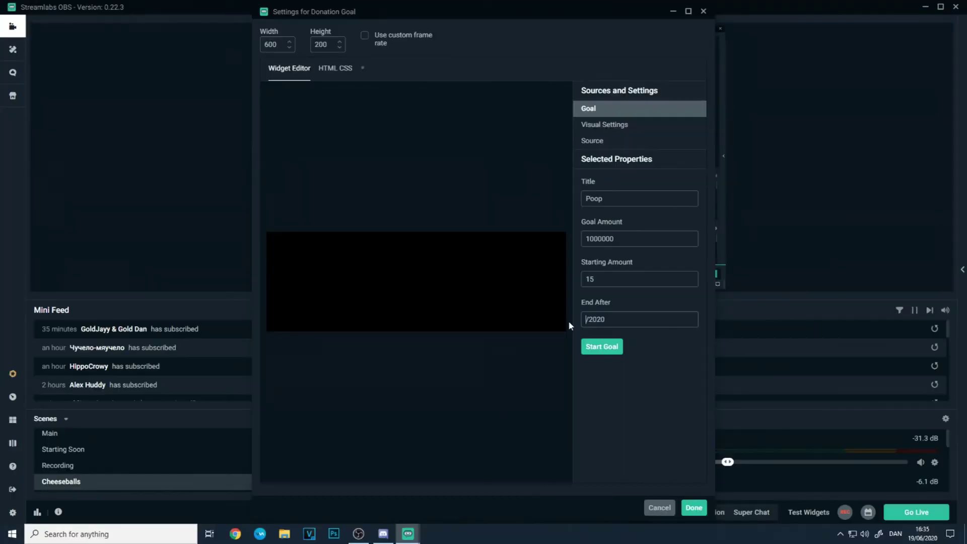
pyautogui.press('BackSpace')
pyautogui.write('10/01/2020')
pyautogui.click(587, 346)
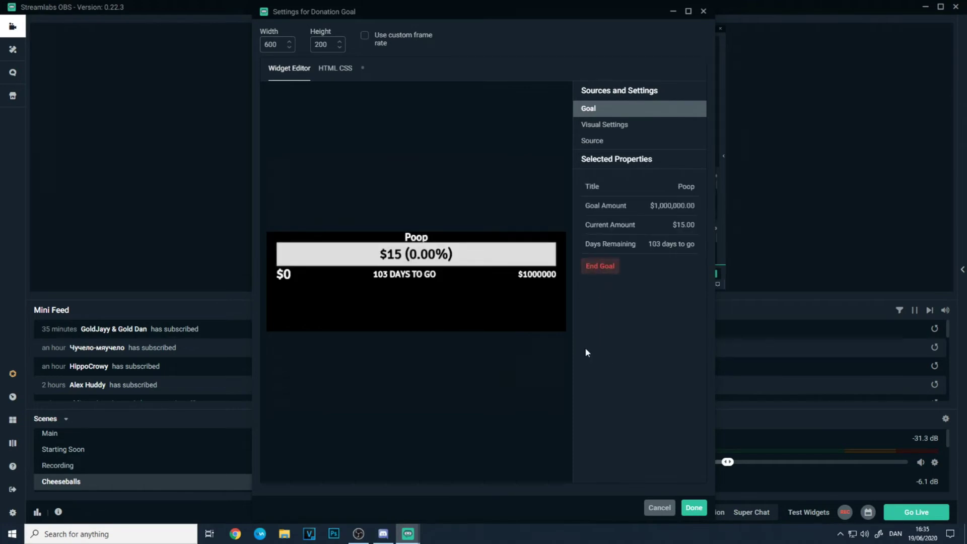
pyautogui.click(691, 508)
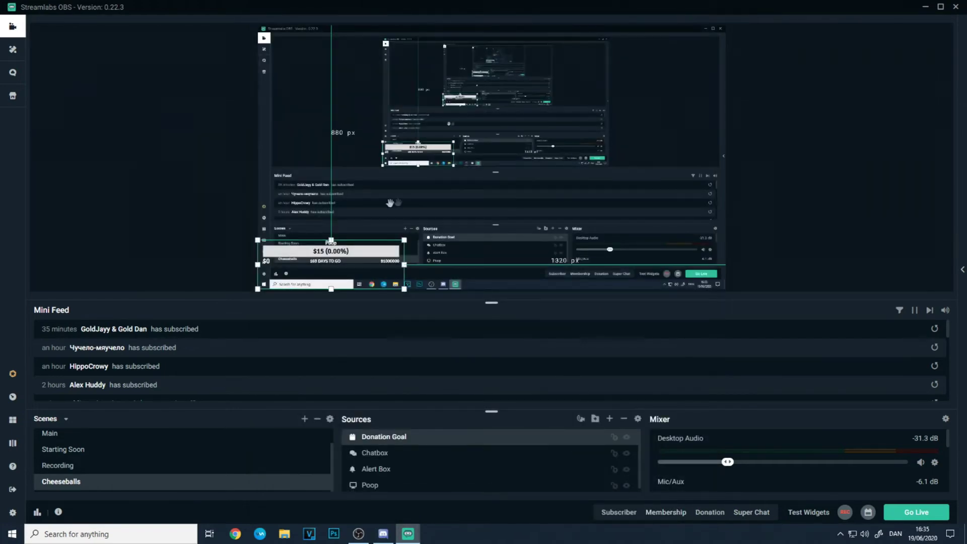
# Enlarge the Donation Goal widget to roughly double size and move it to the middle of the canvas
pyautogui.moveTo(404, 240); pyautogui.dragTo(553, 204)
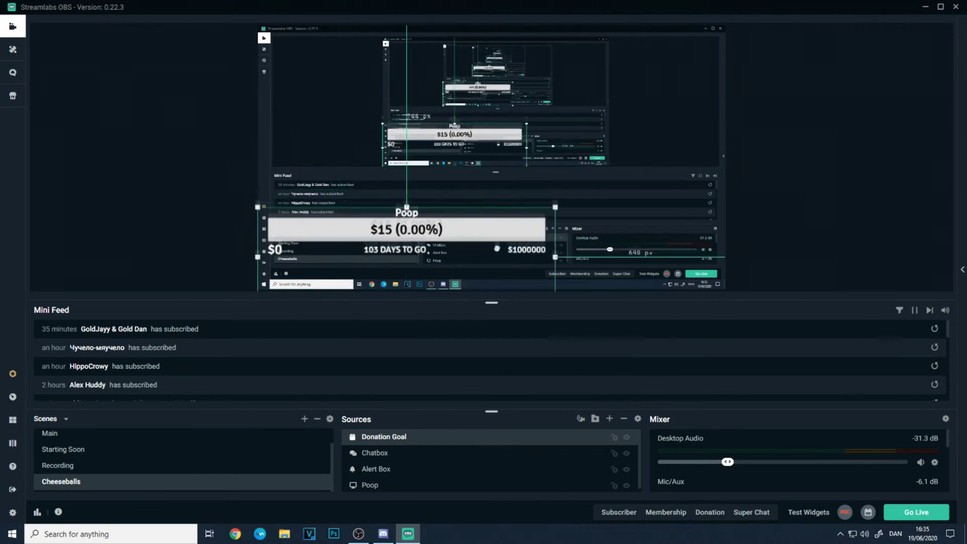
pyautogui.moveTo(499, 226); pyautogui.dragTo(589, 152)
pyautogui.click(814, 152)
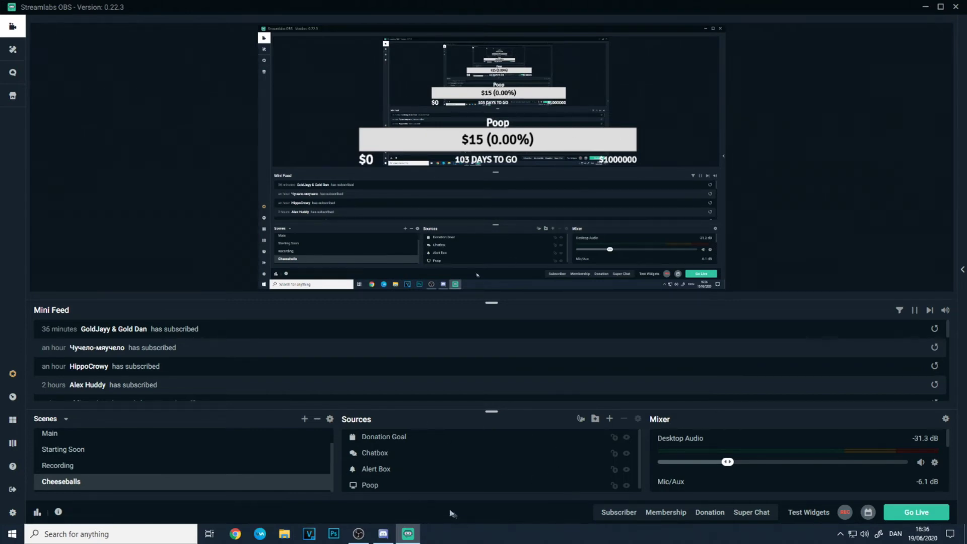
# Add The Jar widget as a source to the Cheeseballs scene, keeping its default name and settings
pyautogui.click(395, 468)
pyautogui.click(399, 437)
pyautogui.click(609, 421)
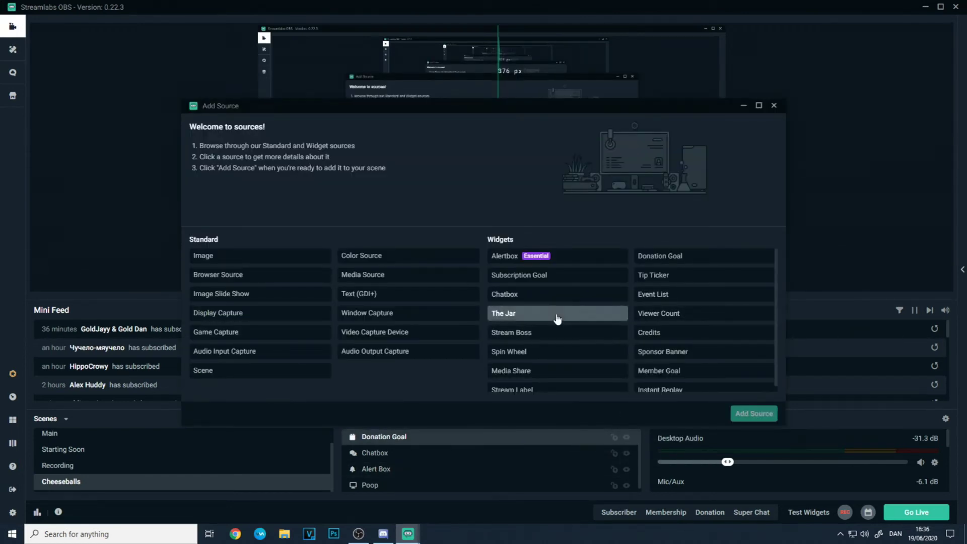
pyautogui.click(536, 311)
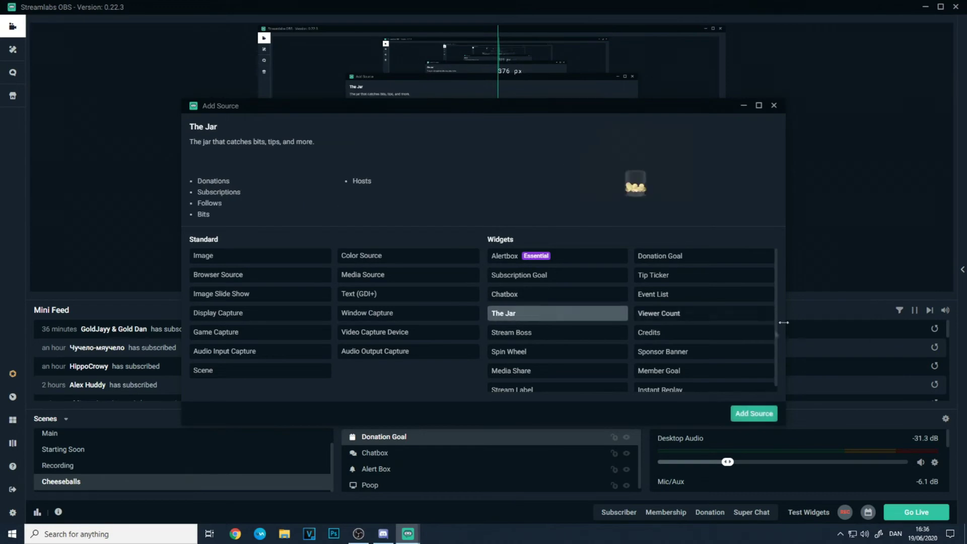
pyautogui.click(755, 418)
pyautogui.click(584, 329)
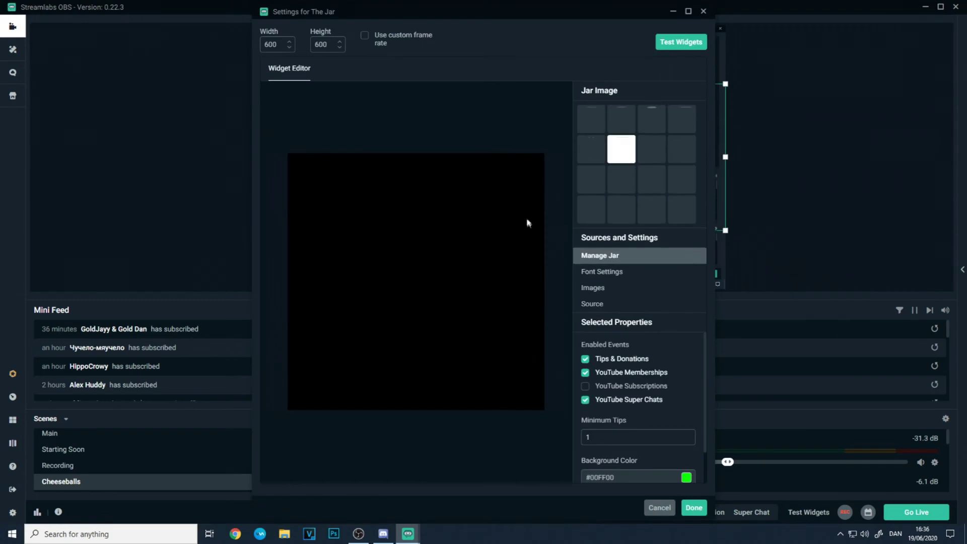
pyautogui.click(692, 506)
# Enlarge The Jar widget on the canvas and centre the jar over the donation goal bar
pyautogui.moveTo(669, 185); pyautogui.dragTo(563, 136)
pyautogui.click(838, 233)
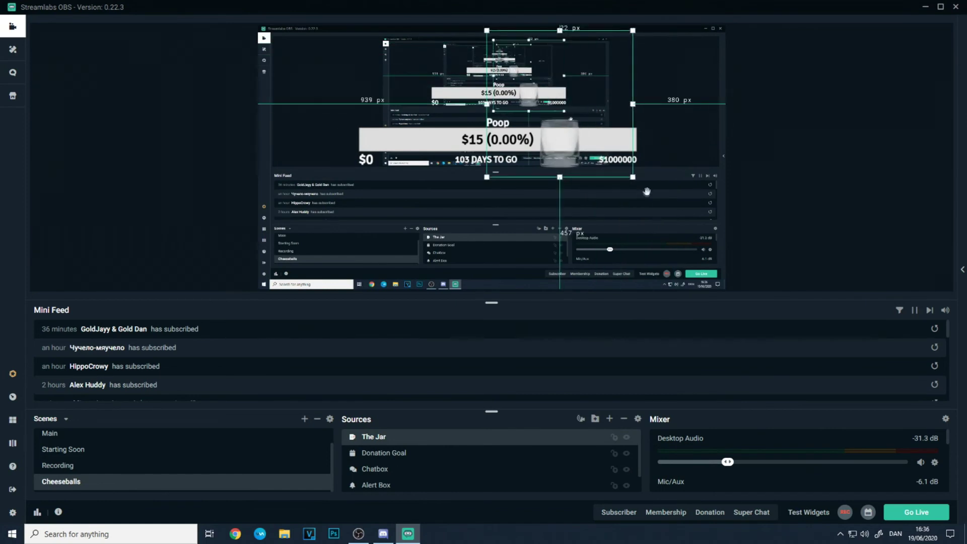
pyautogui.moveTo(633, 179); pyautogui.dragTo(879, 335)
pyautogui.moveTo(689, 206); pyautogui.dragTo(537, 111)
pyautogui.click(850, 155)
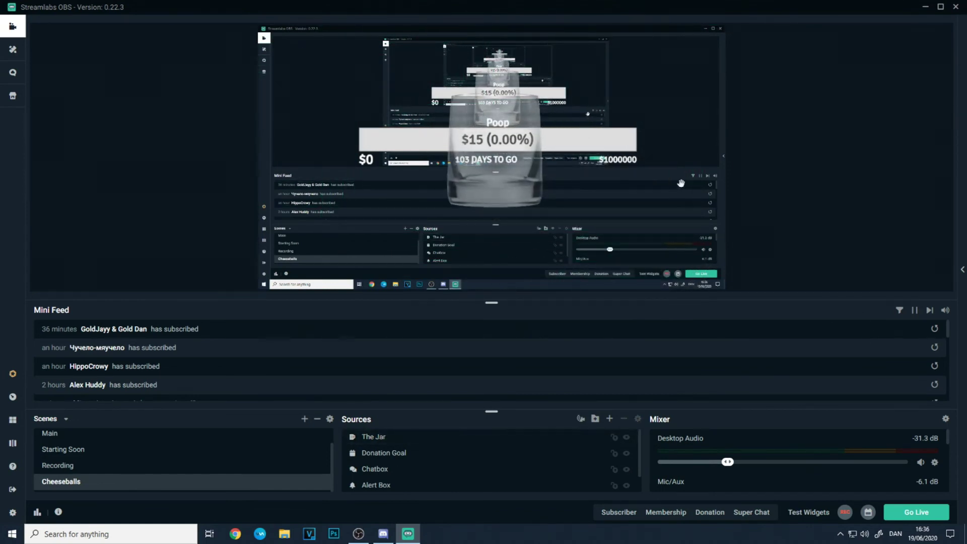
# Look through the mixer's audio channels and the Audio Output Capture and Audio Input Capture source descriptions without adding a source
pyautogui.scroll(-5, 805, 458)
pyautogui.scroll(5, 768, 459)
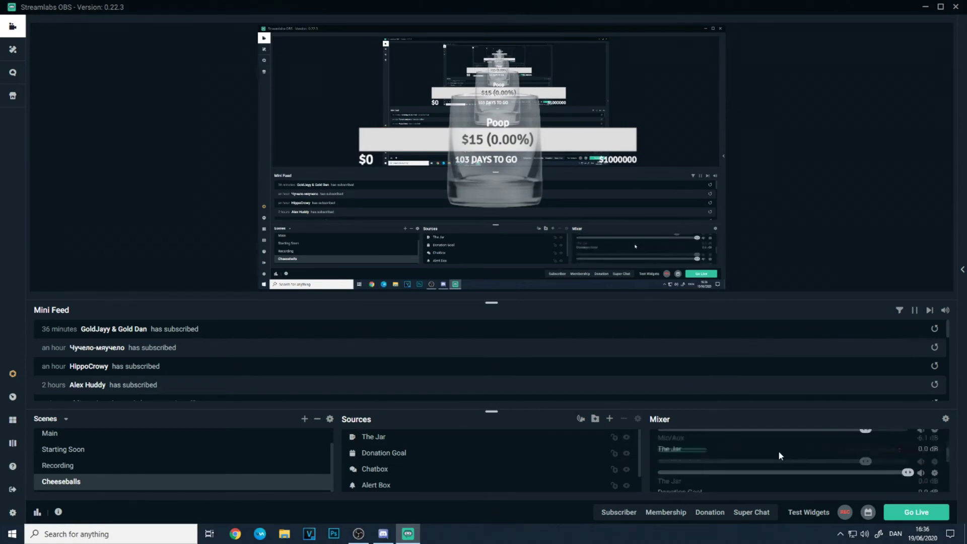
pyautogui.click(609, 418)
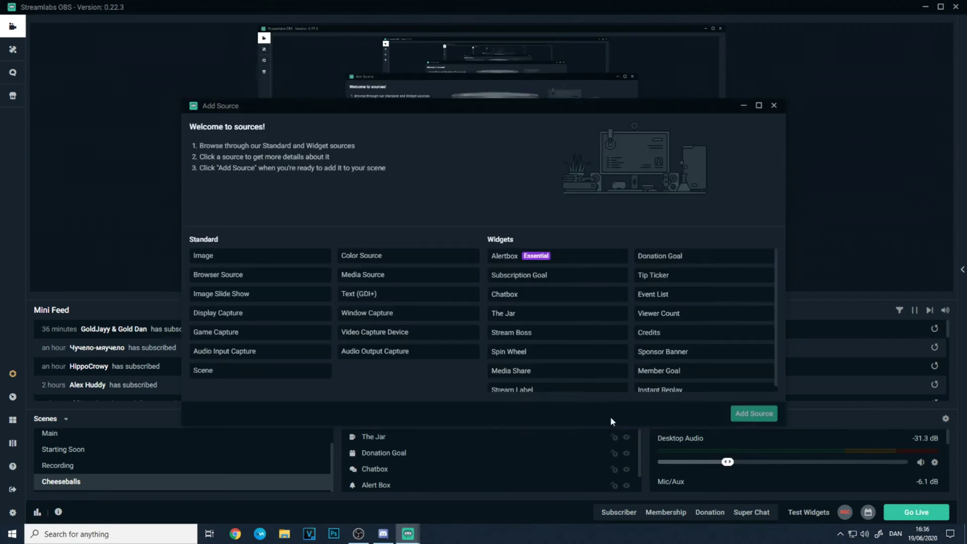
pyautogui.click(384, 355)
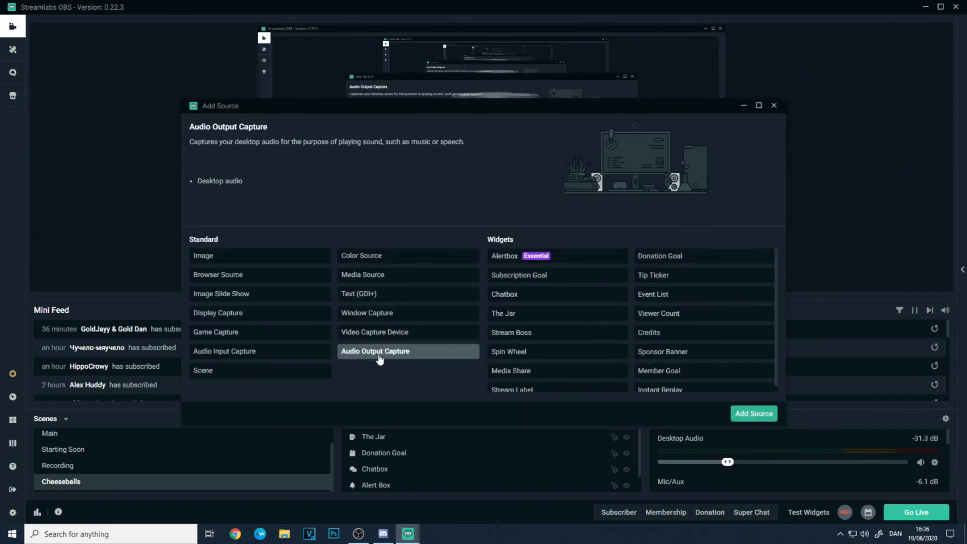
pyautogui.click(262, 351)
pyautogui.click(773, 105)
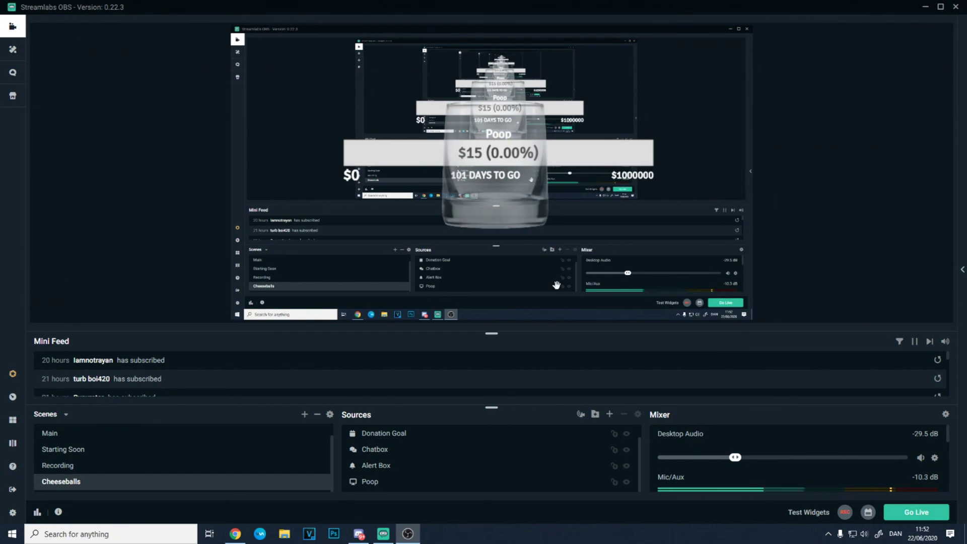
# Check in the Stream settings which platform and channel the stream goes to, and close the settings
pyautogui.click(13, 512)
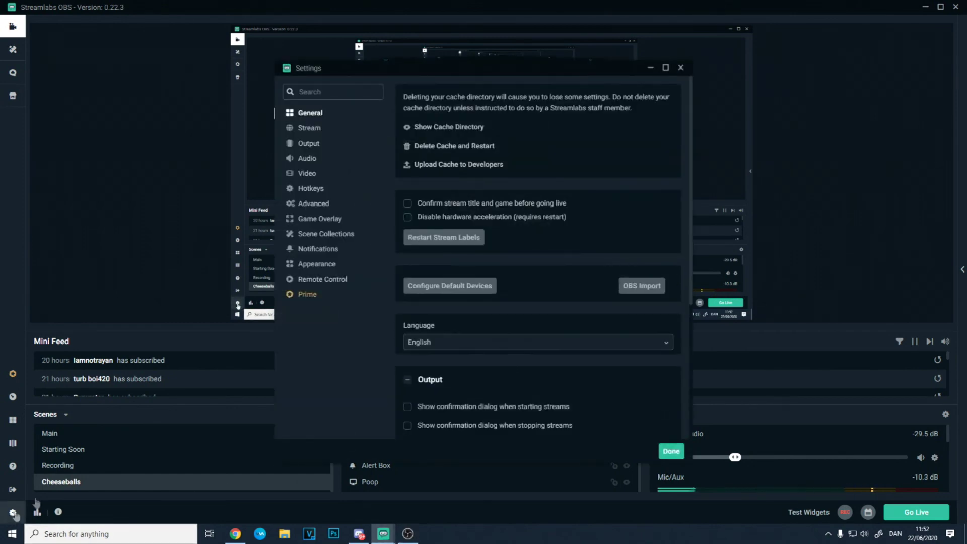
pyautogui.click(300, 128)
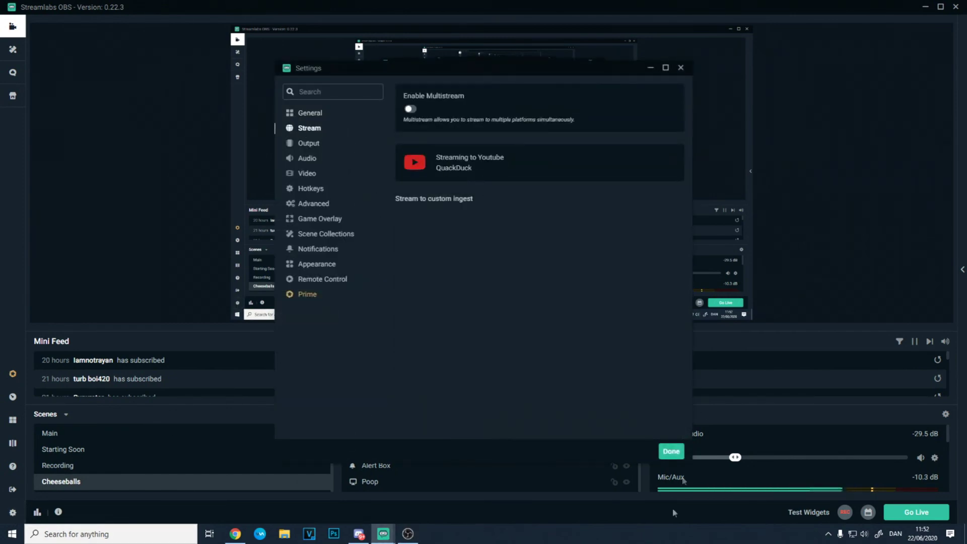
pyautogui.click(671, 451)
# Bring up the stream info for going live and examine the stream's title and description
pyautogui.click(927, 513)
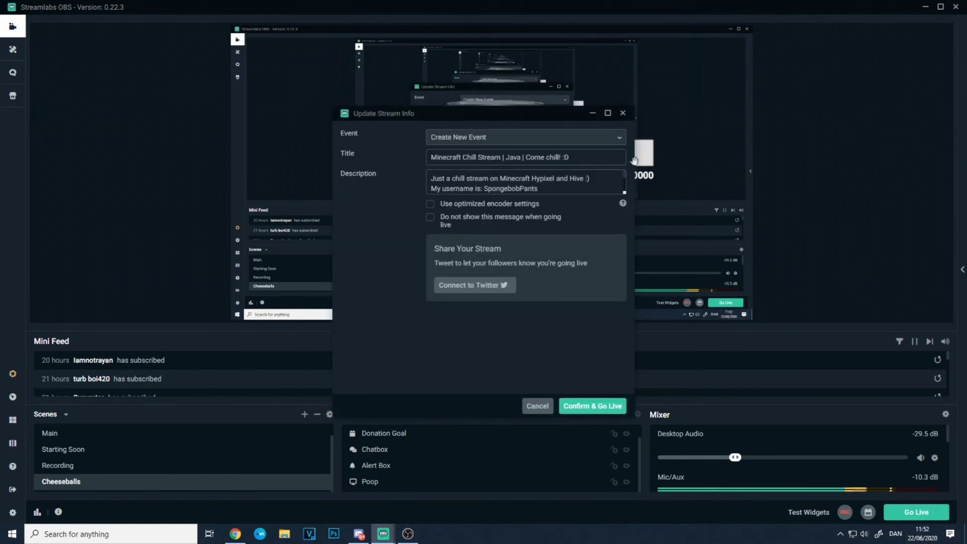
pyautogui.moveTo(512, 158); pyautogui.dragTo(550, 158)
pyautogui.click(510, 188)
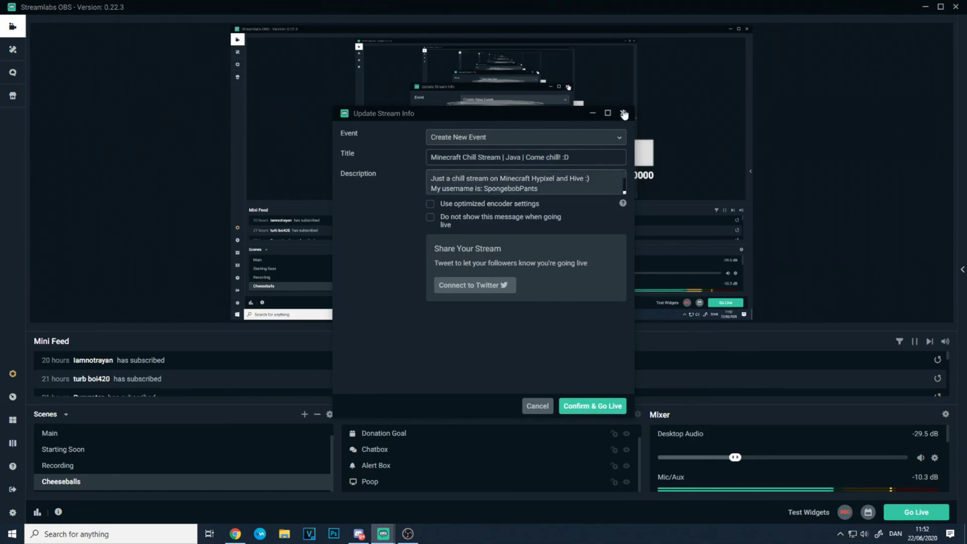